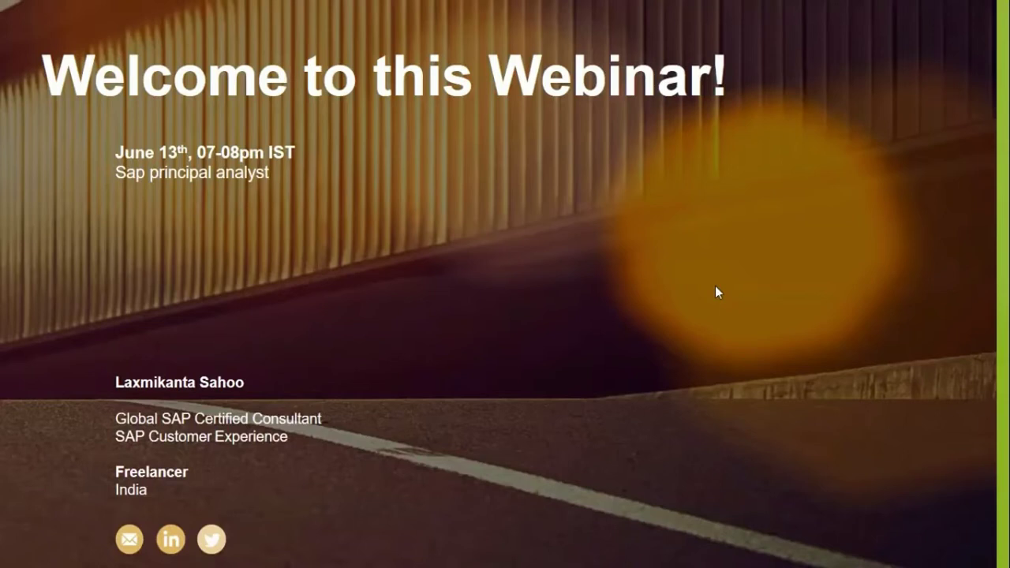
Advance the slideshow so the SAP Global Certification image appears on the welcome slide's right side.
{"action": "left_click", "coordinate": [716, 292]}
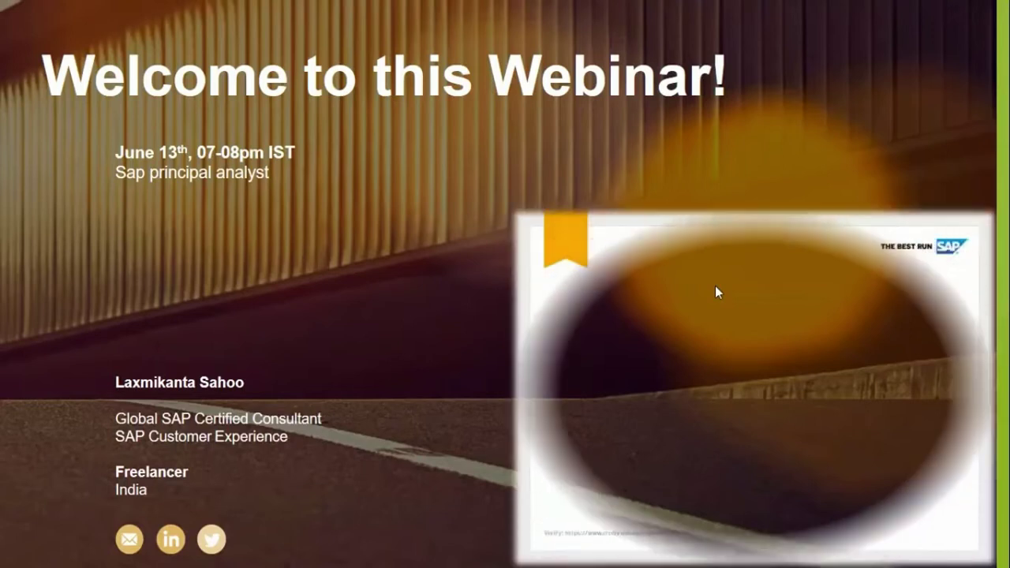
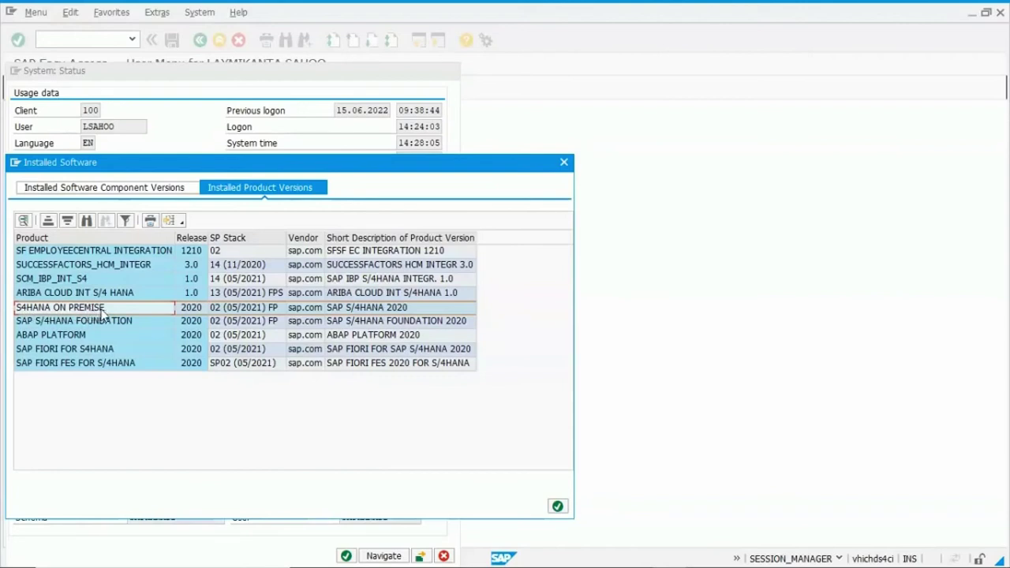
Note the S4HANA ON PREMISE 2020 release, then close the Installed Software and System: Status windows.
{"action": "left_click", "coordinate": [188, 310]}
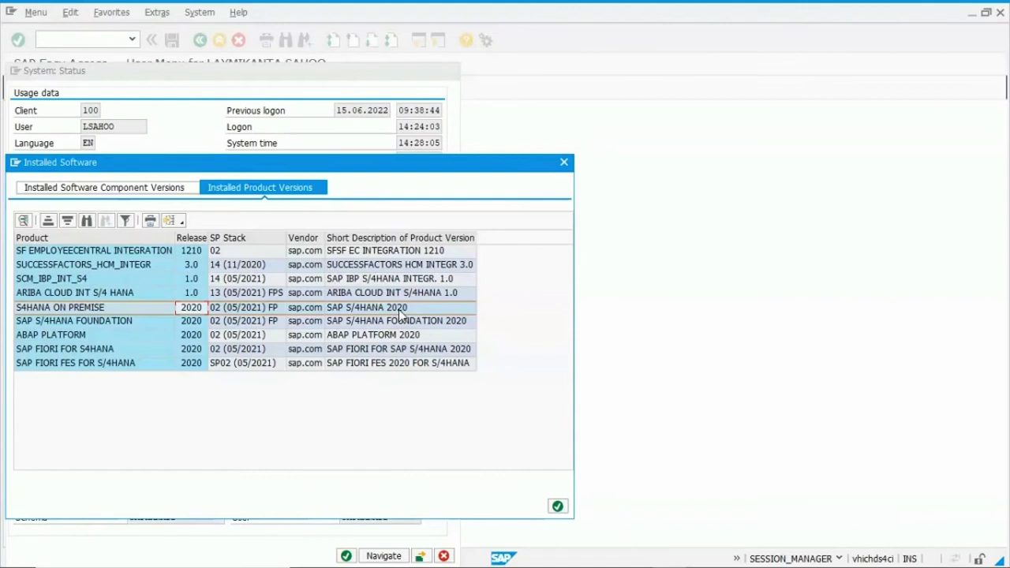
{"action": "left_click", "coordinate": [558, 506]}
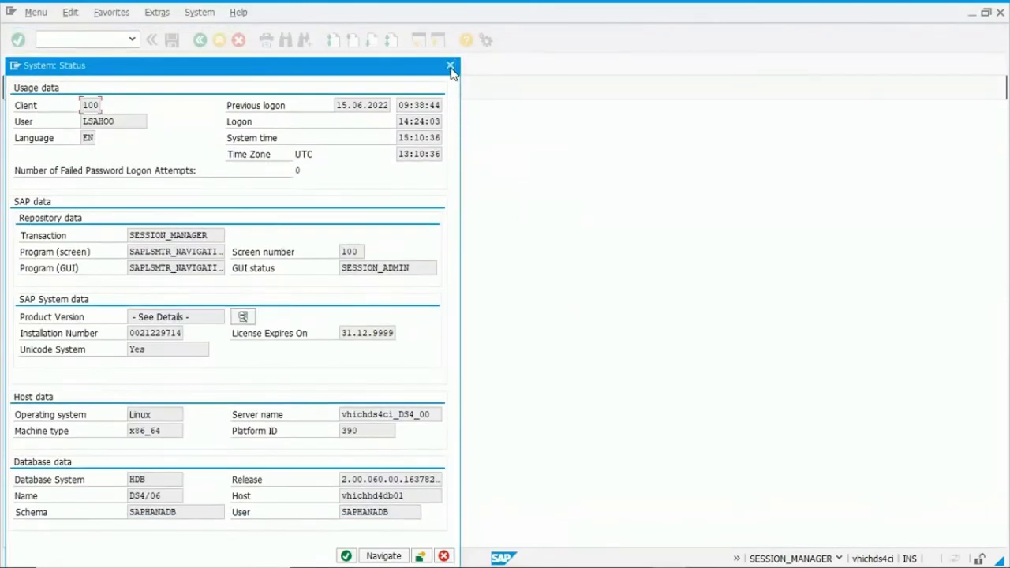
{"action": "left_click", "coordinate": [451, 68]}
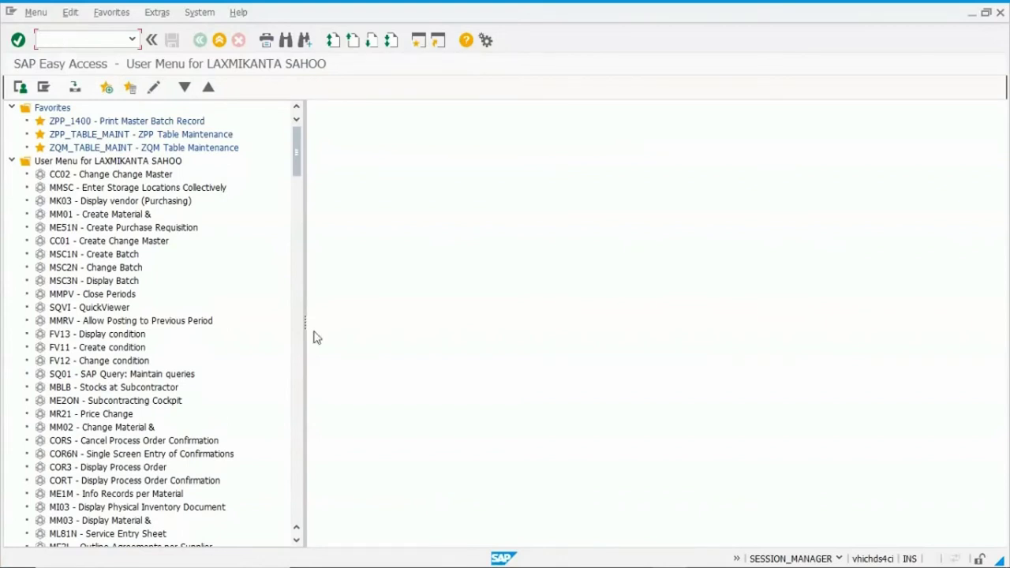
Hide the session details and start transaction CC01 to create a change master.
{"action": "left_click", "coordinate": [737, 560]}
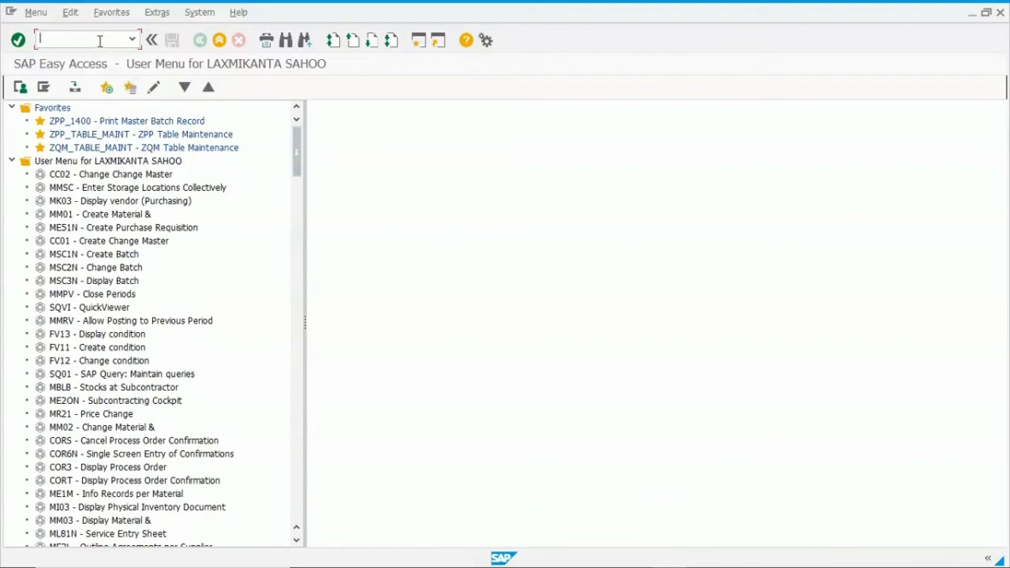
{"action": "type", "text": "CC01"}
{"action": "key", "text": "Return"}
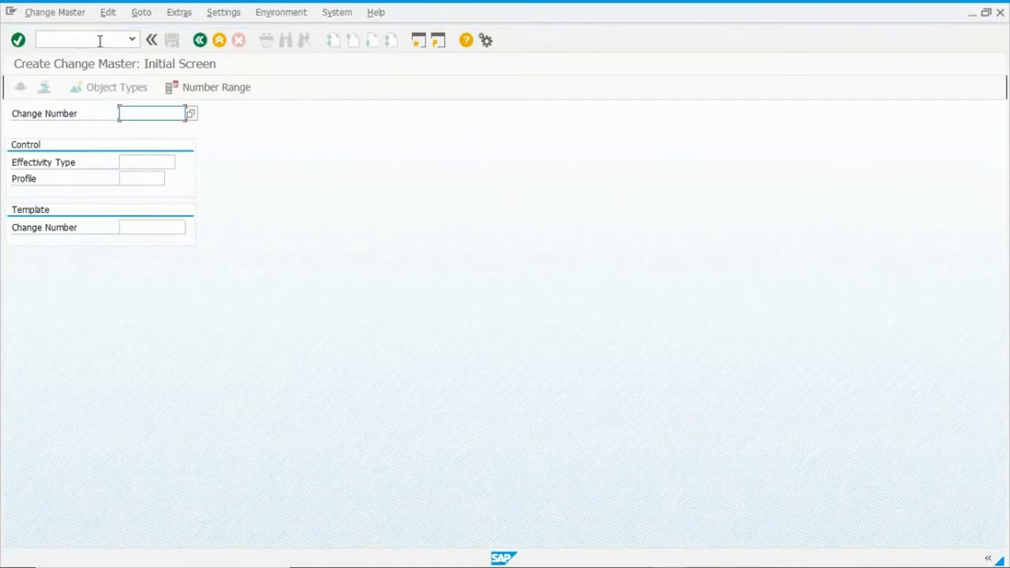
Choose change profile ZRCP01 (Change Master Recipe S4P) and proceed to the change header.
{"action": "left_click", "coordinate": [124, 179]}
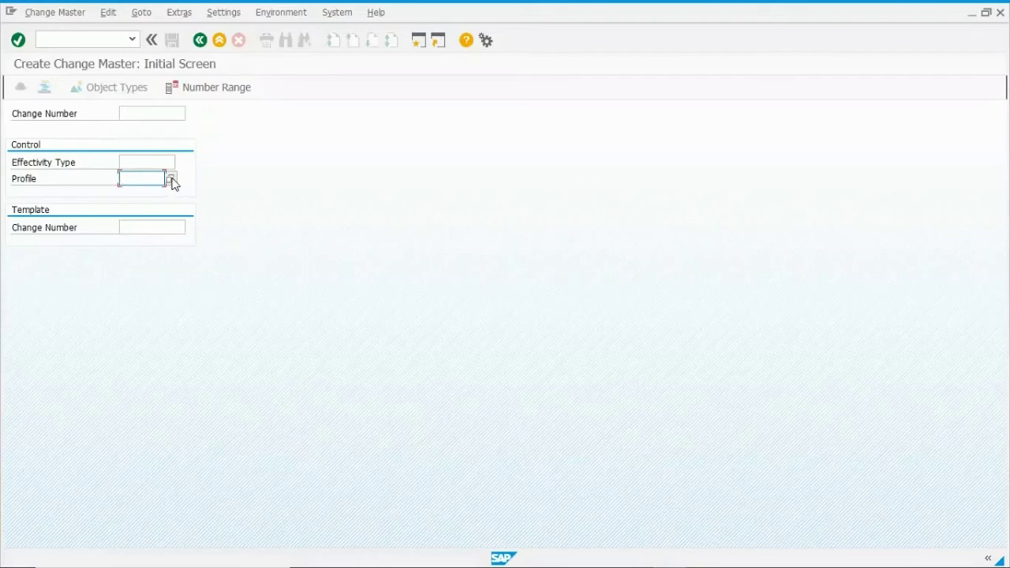
{"action": "left_click", "coordinate": [172, 180]}
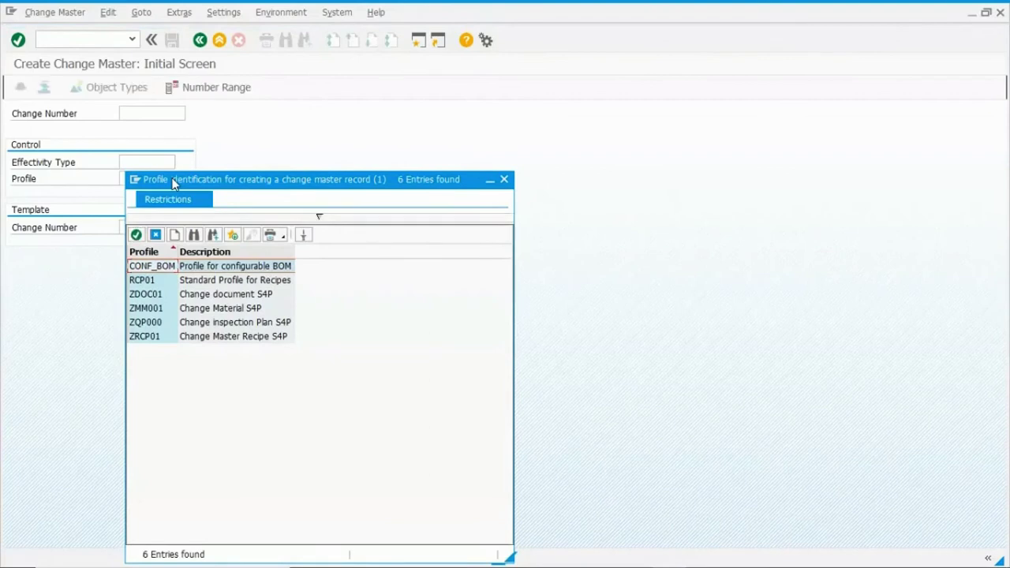
{"action": "left_click", "coordinate": [139, 338]}
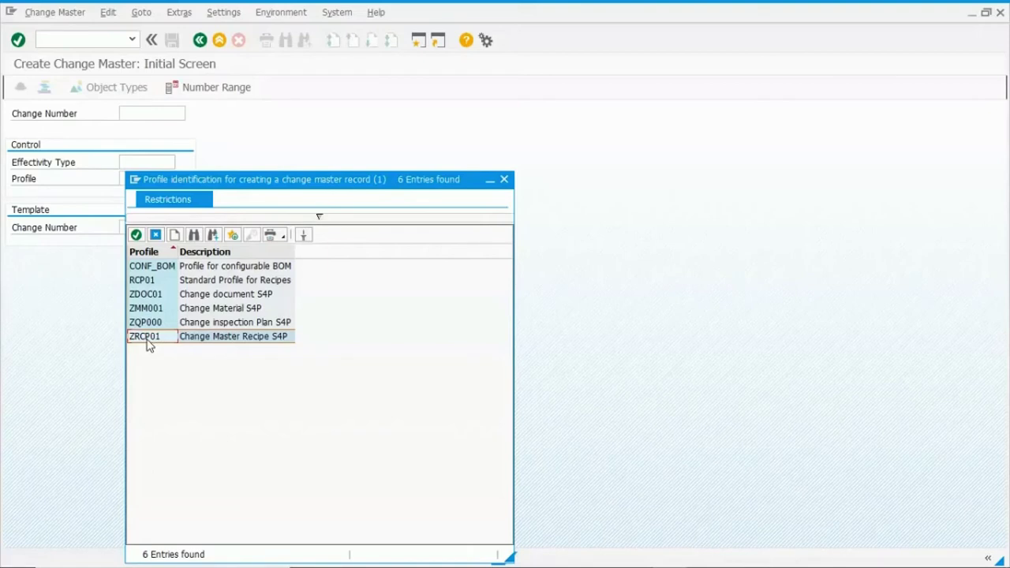
{"action": "double_click", "coordinate": [147, 338]}
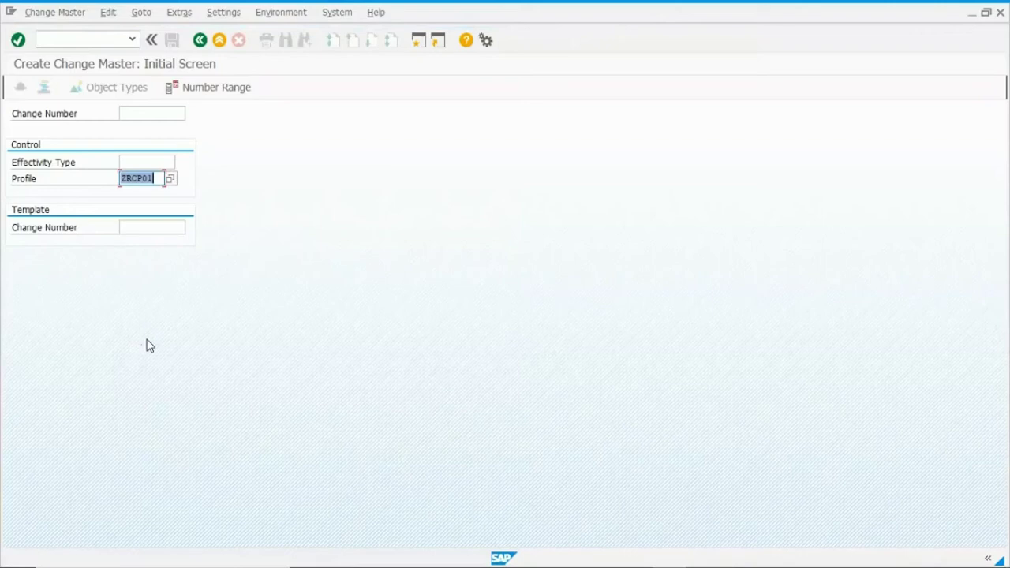
{"action": "key", "text": "Return"}
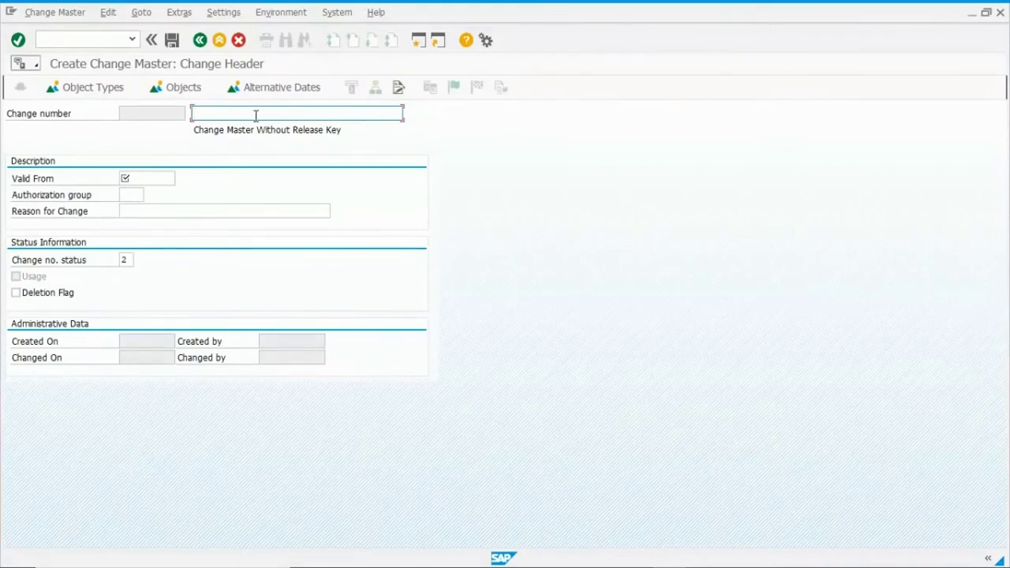
Enter description 'CHANGE NUMBER FOR MASTER RECIPE' and Valid From date 15.06.2022 in the header.
{"action": "type", "text": "MA"}
{"action": "key", "text": "BackSpace"}
{"action": "key", "text": "BackSpace"}
{"action": "type", "text": "CHANGE NUMBER"}
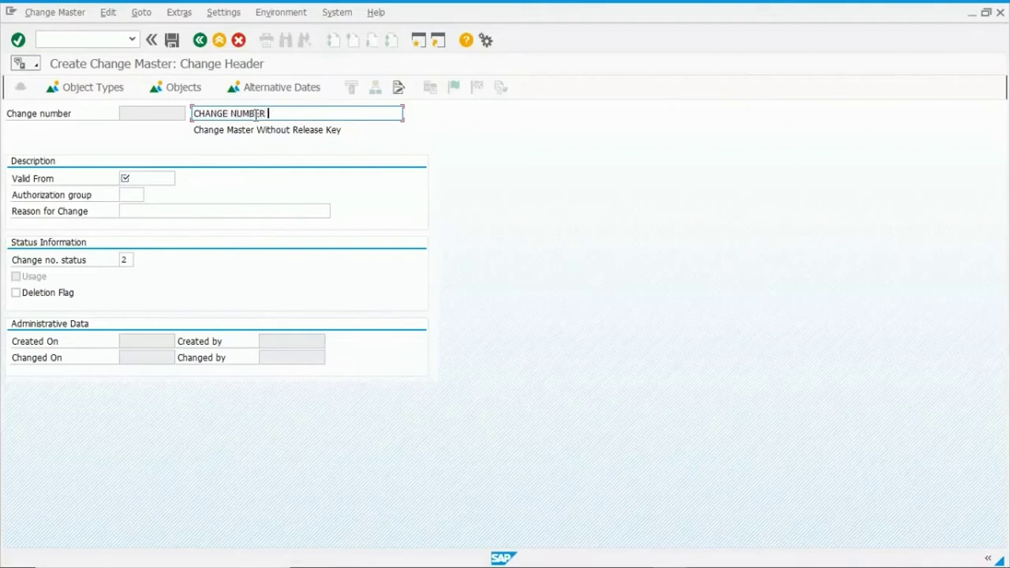
{"action": "type", "text": " FOR MASTER RECIPE"}
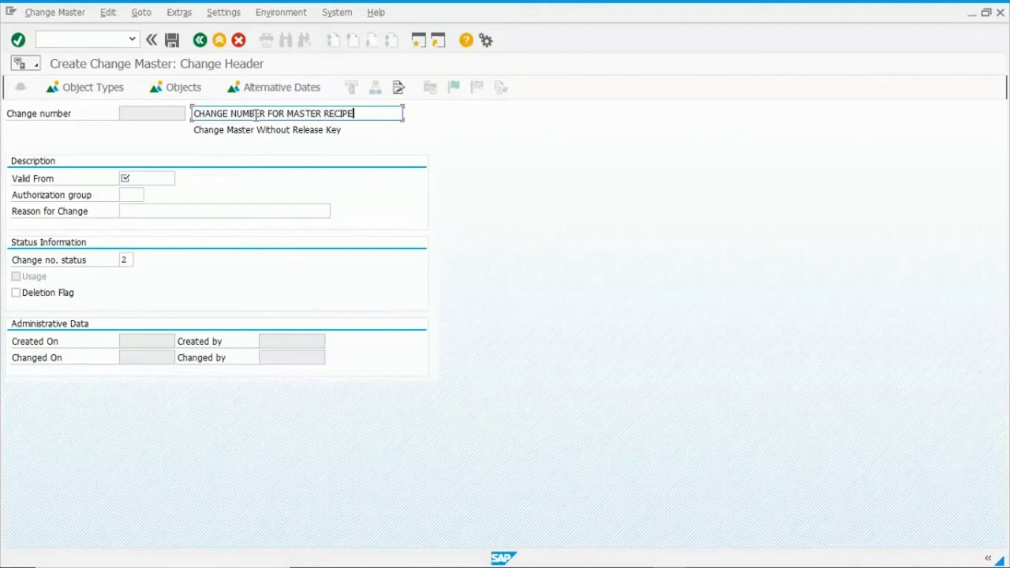
{"action": "left_click", "coordinate": [136, 181]}
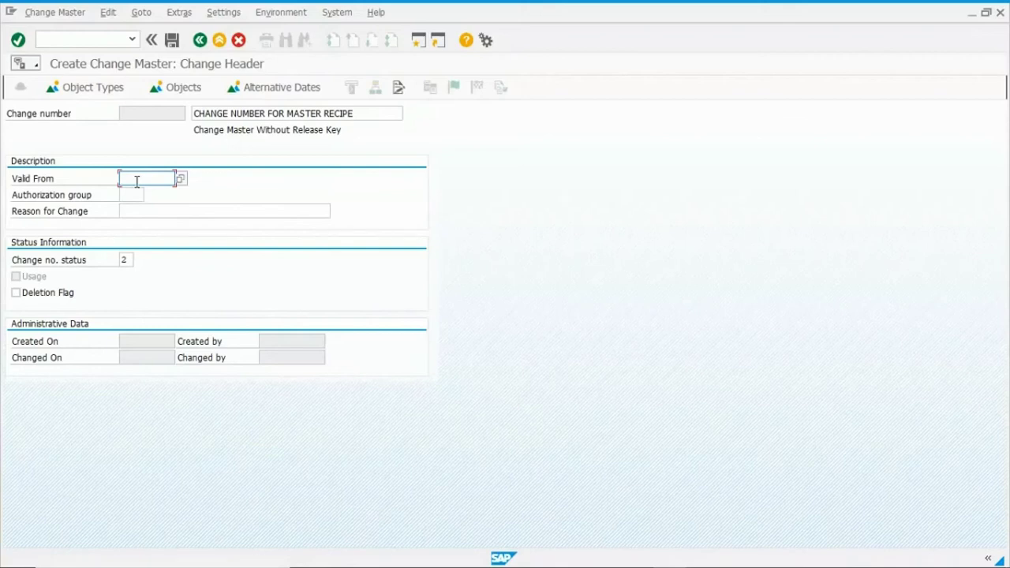
{"action": "key", "text": "Return"}
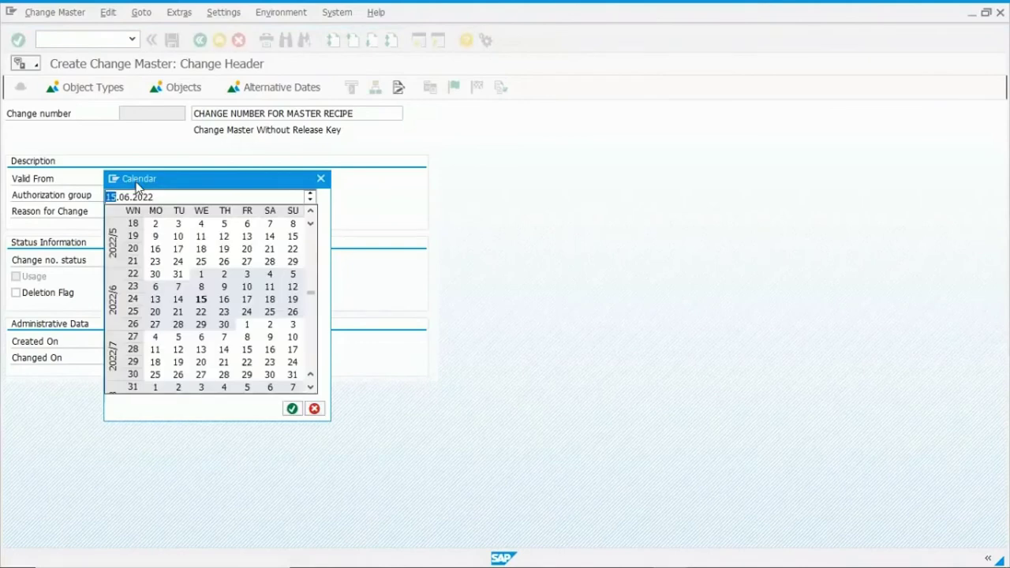
{"action": "key", "text": "Return"}
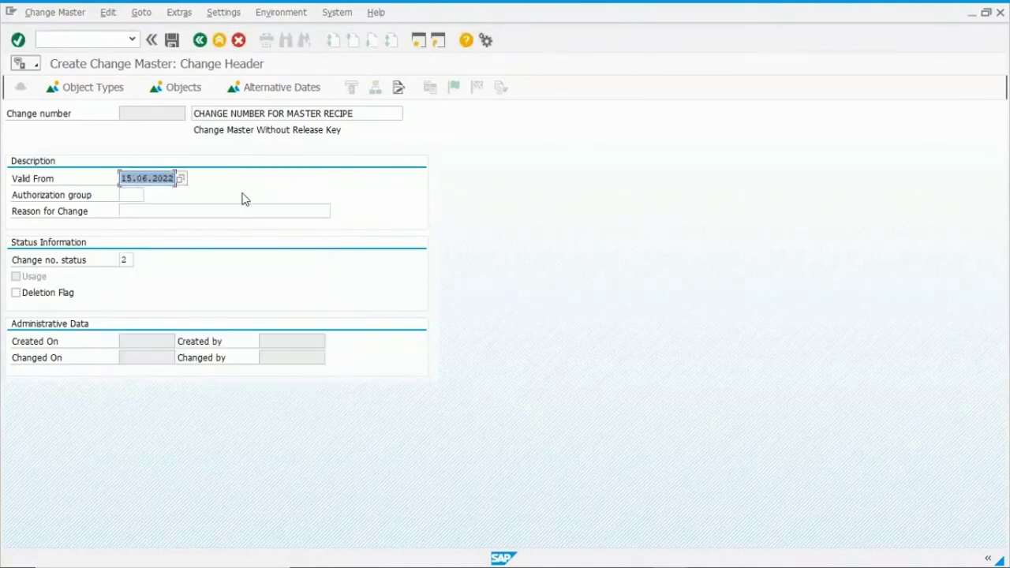
{"action": "left_click", "coordinate": [131, 261]}
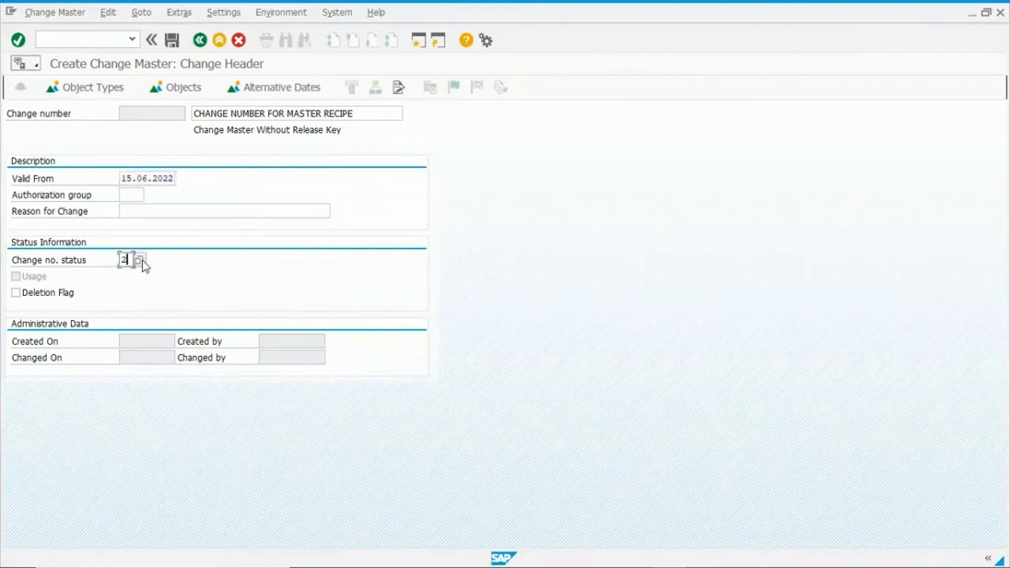
{"action": "left_click", "coordinate": [141, 260]}
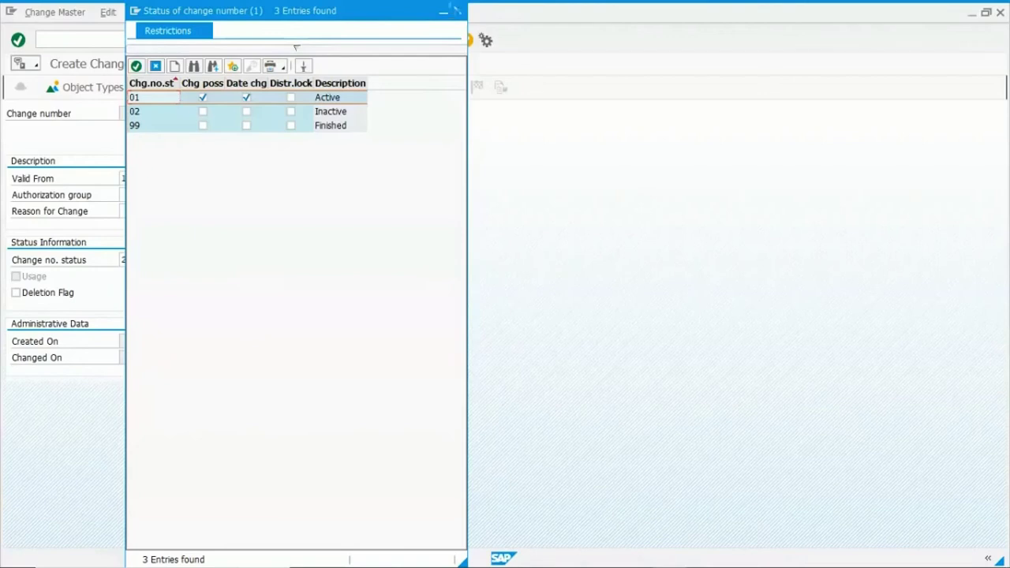
{"action": "left_click", "coordinate": [457, 10]}
{"action": "left_click", "coordinate": [125, 259]}
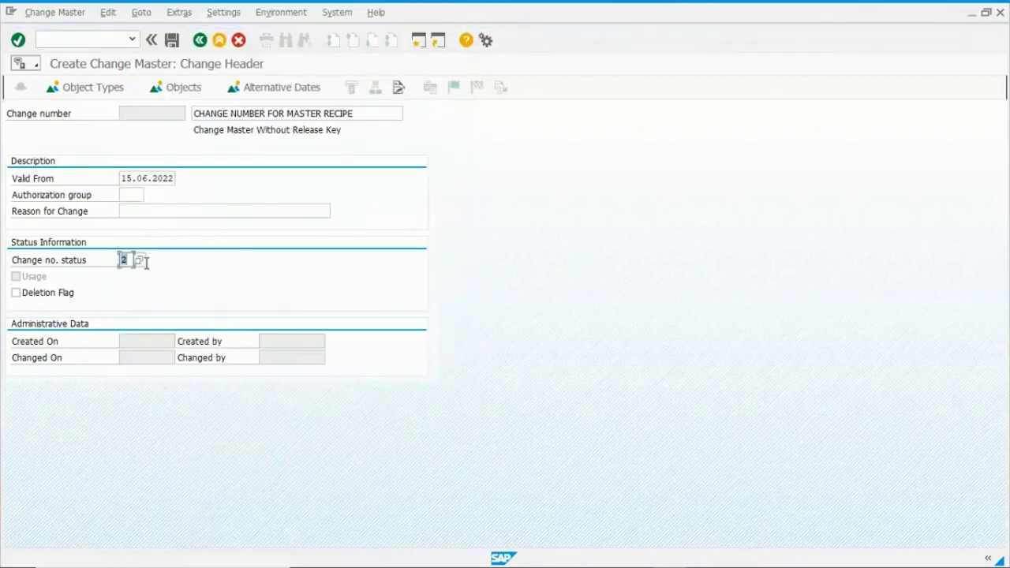
{"action": "left_click", "coordinate": [172, 39]}
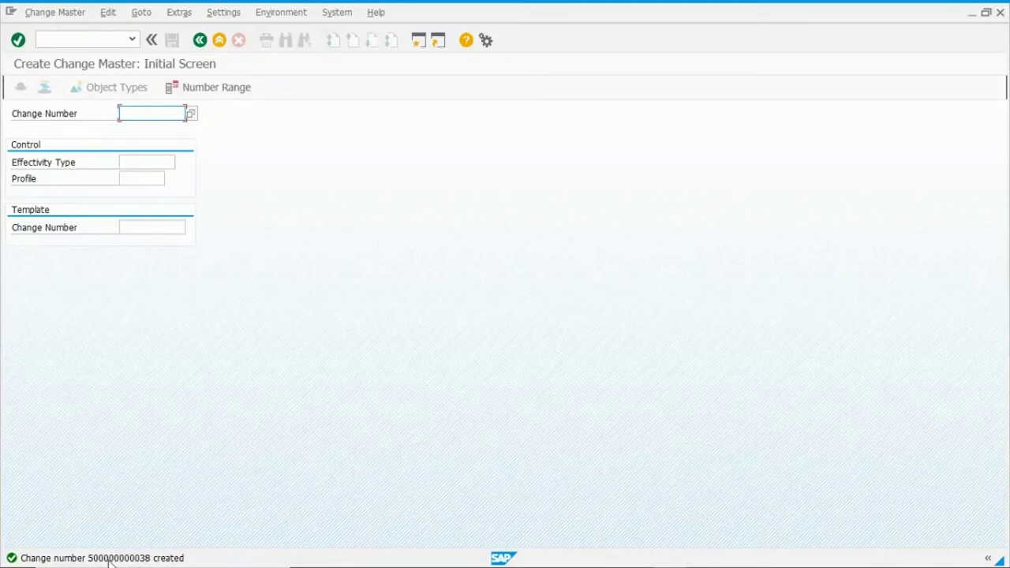
{"action": "left_click", "coordinate": [115, 559]}
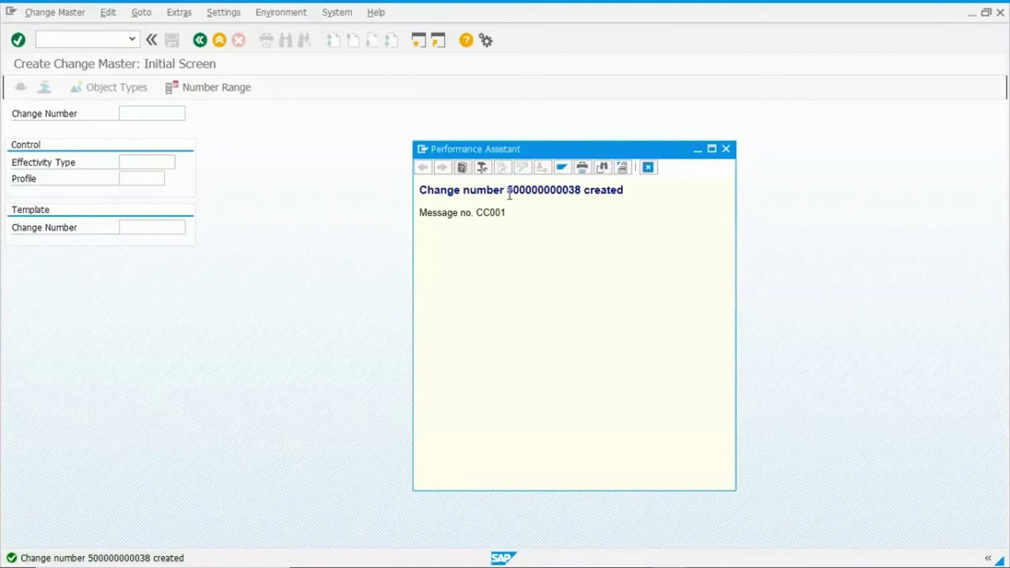
{"action": "left_click_drag", "start_coordinate": [509, 191], "coordinate": [582, 189]}
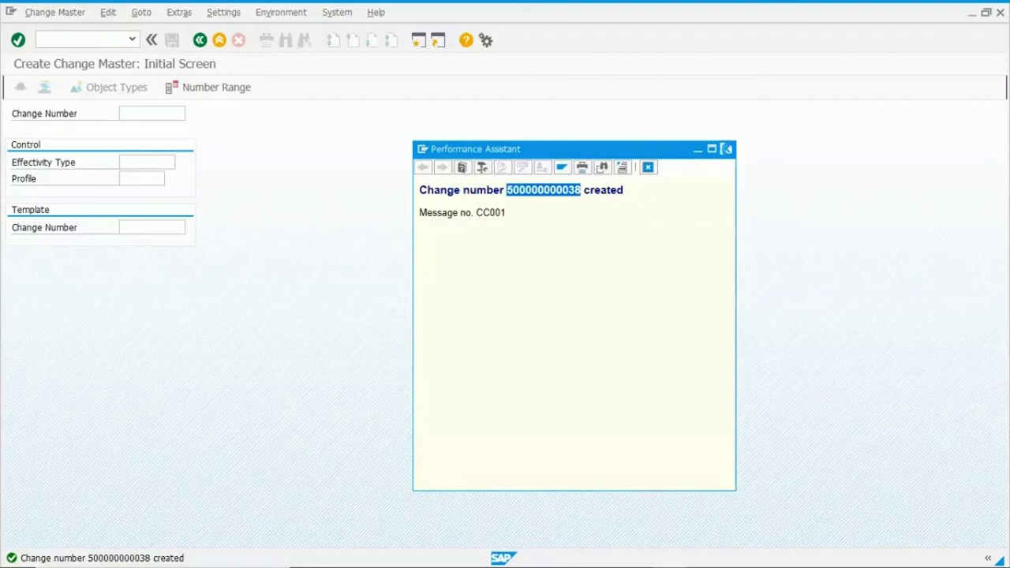
{"action": "left_click", "coordinate": [727, 149]}
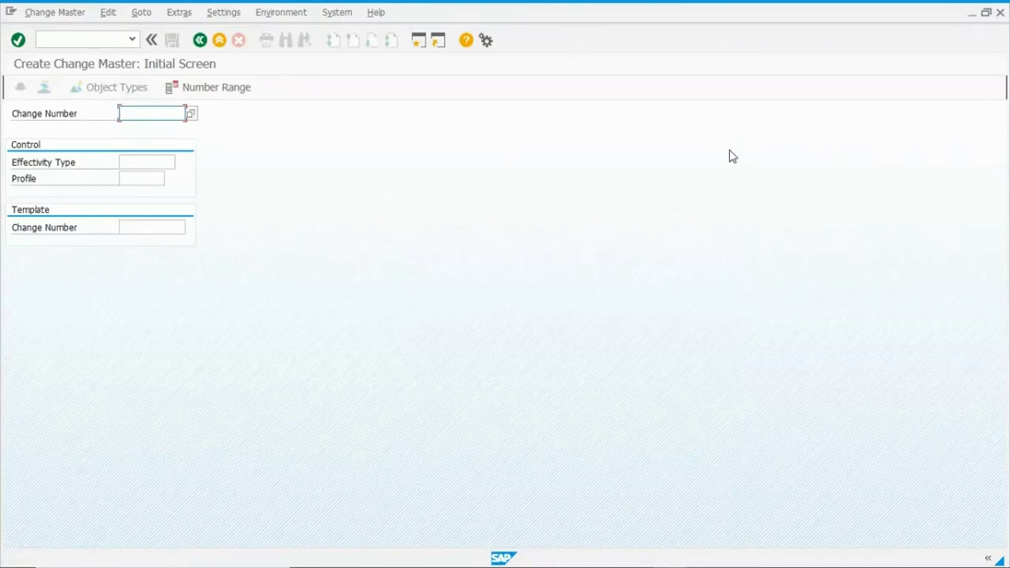
{"action": "left_click", "coordinate": [220, 41]}
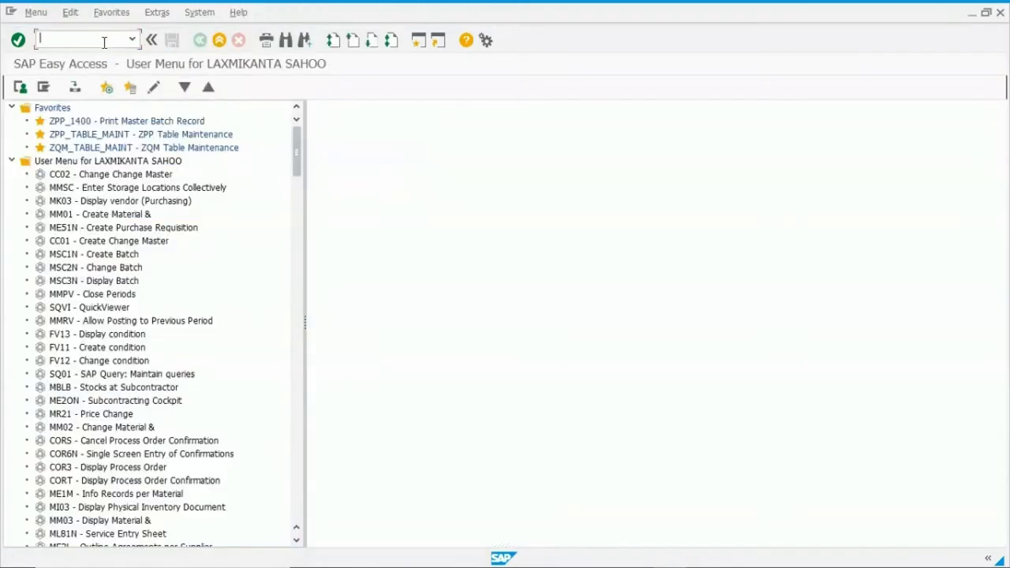
{"action": "left_click", "coordinate": [102, 40]}
{"action": "type", "text": "CC02"}
{"action": "key", "text": "Return"}
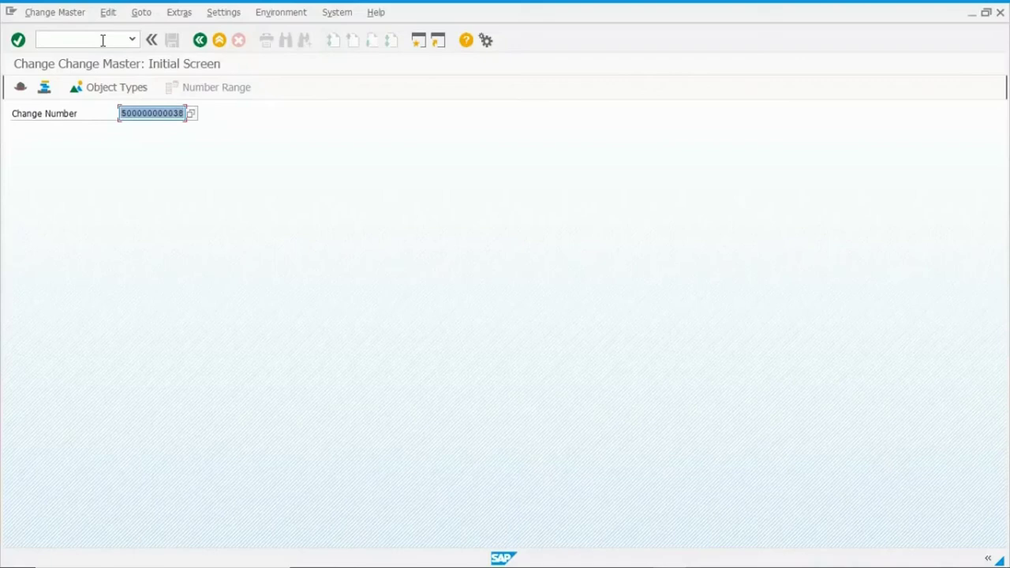
{"action": "key", "text": "Return"}
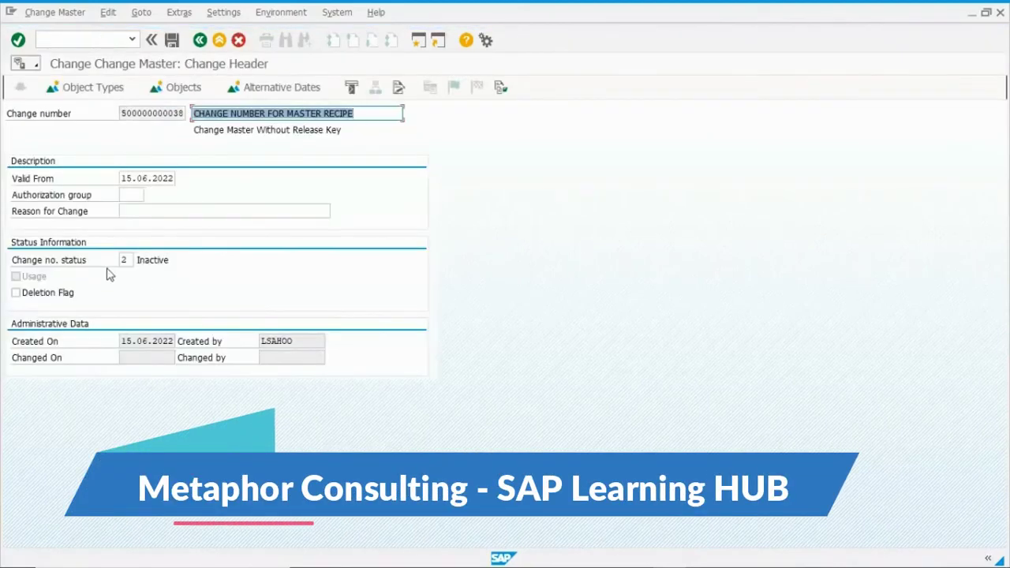
{"action": "left_click", "coordinate": [130, 261]}
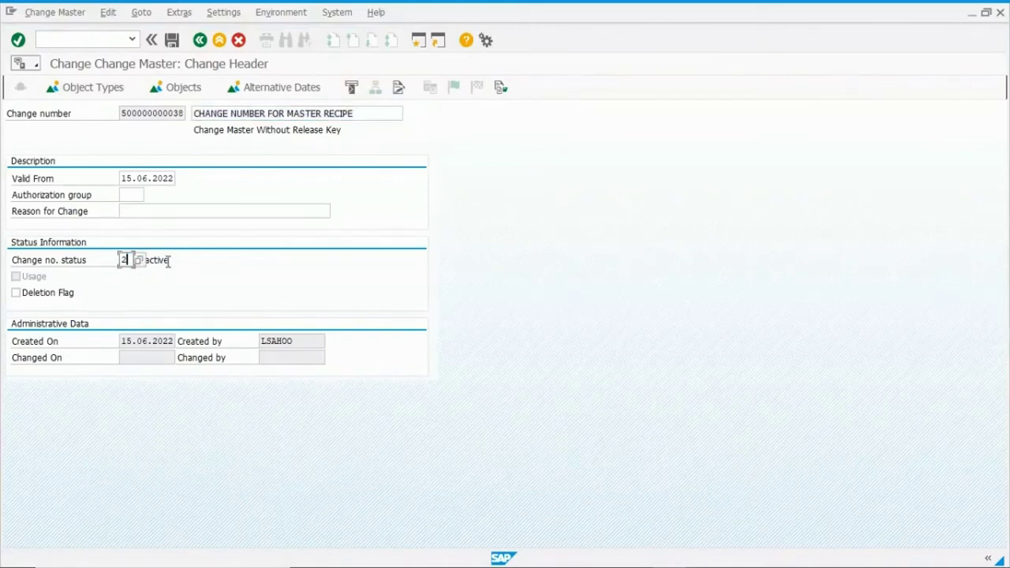
{"action": "left_click", "coordinate": [176, 261]}
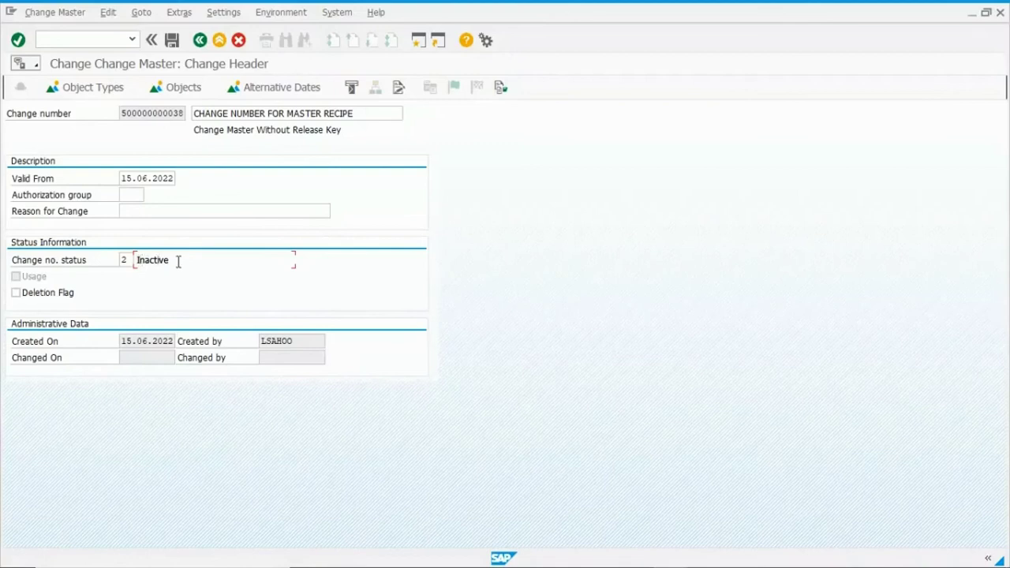
{"action": "double_click", "coordinate": [187, 261]}
{"action": "left_click", "coordinate": [191, 263]}
{"action": "left_click", "coordinate": [128, 260]}
{"action": "left_click", "coordinate": [139, 262]}
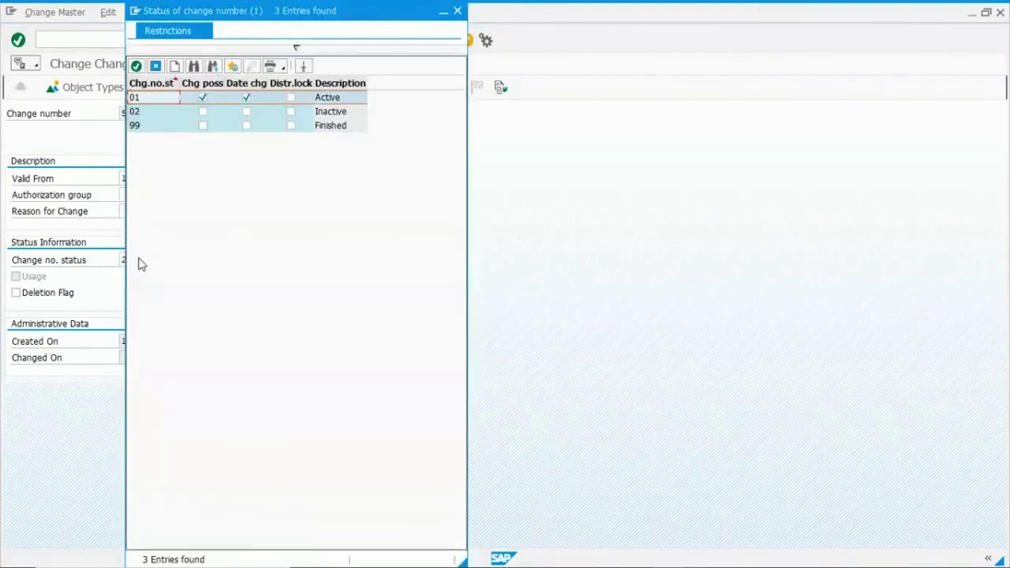
{"action": "double_click", "coordinate": [152, 98]}
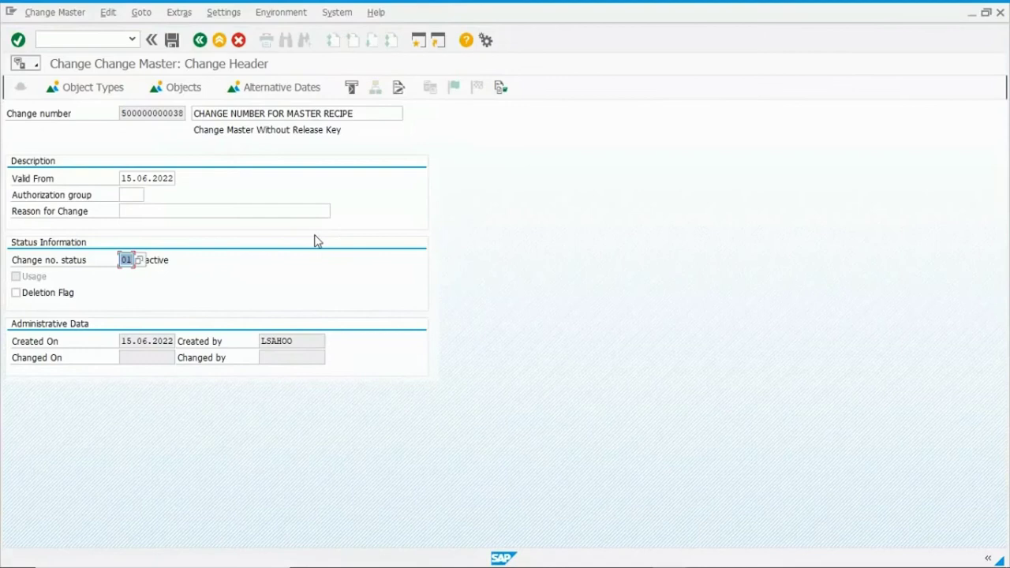
{"action": "key", "text": "Return"}
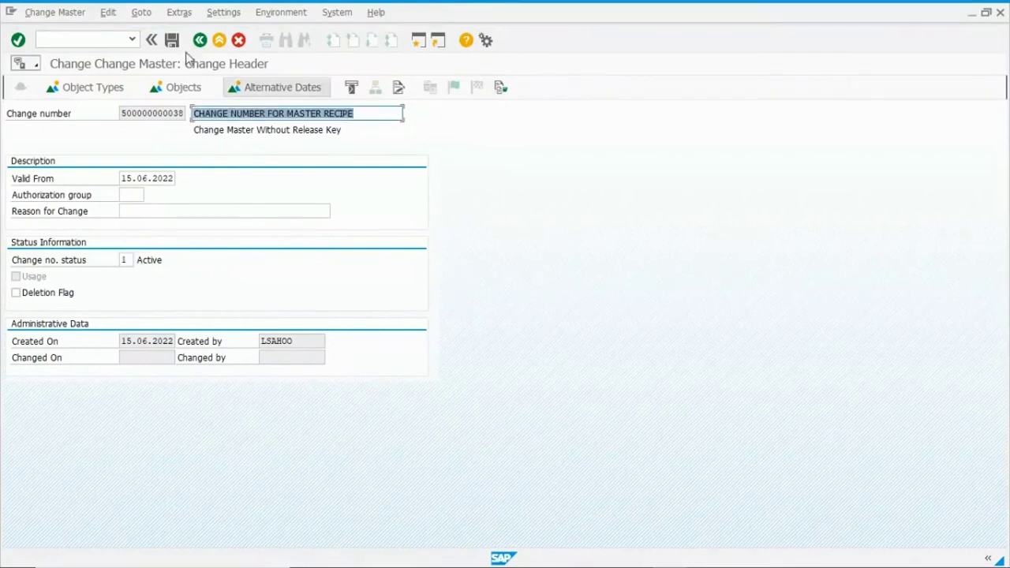
{"action": "left_click", "coordinate": [172, 41]}
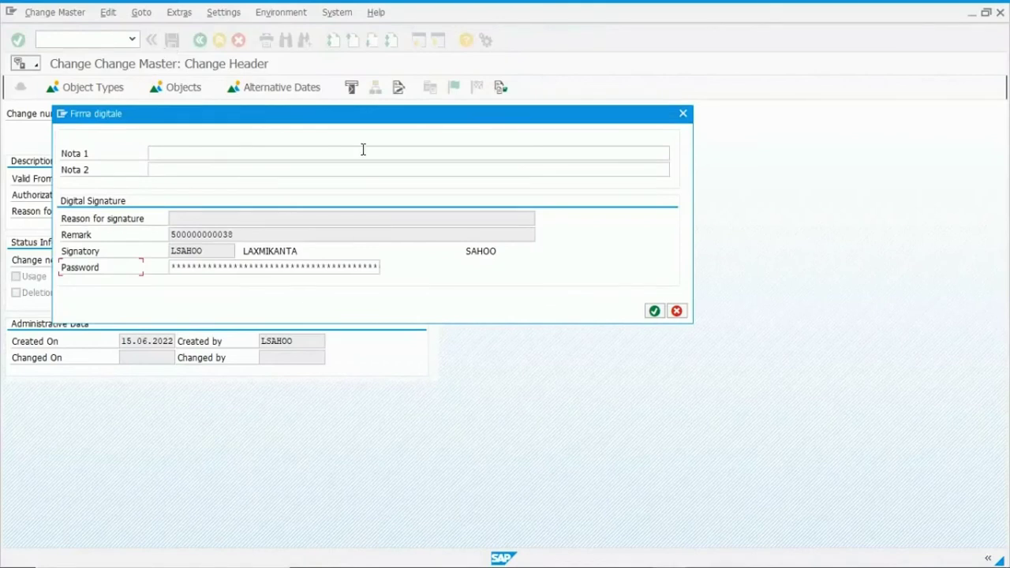
Enter 'APPROVE THE CHANGE NUMBER FOR MASTER RECIPE' as Nota 1 of the digital signature.
{"action": "left_click_drag", "start_coordinate": [275, 123], "coordinate": [549, 155]}
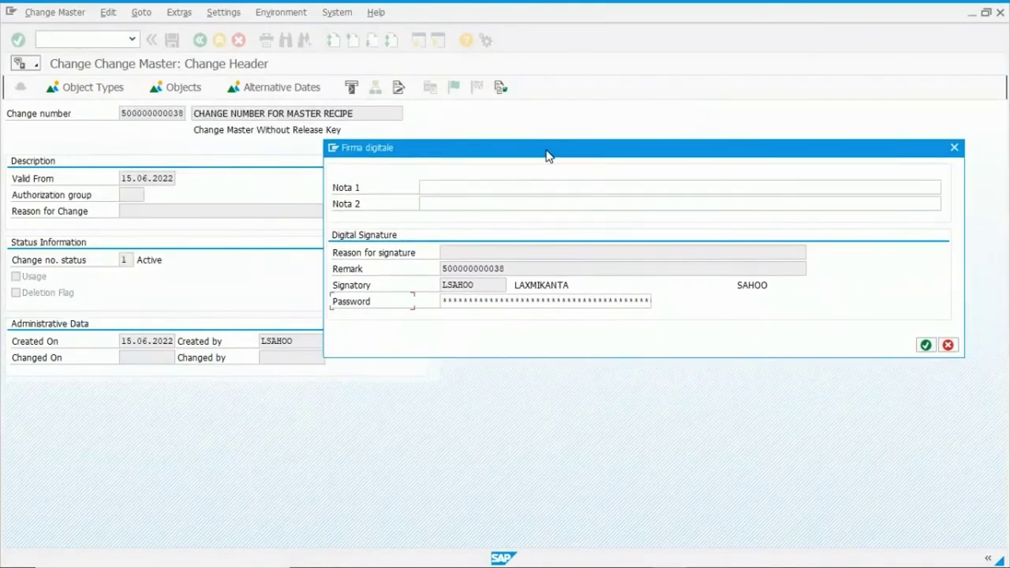
{"action": "left_click", "coordinate": [464, 188]}
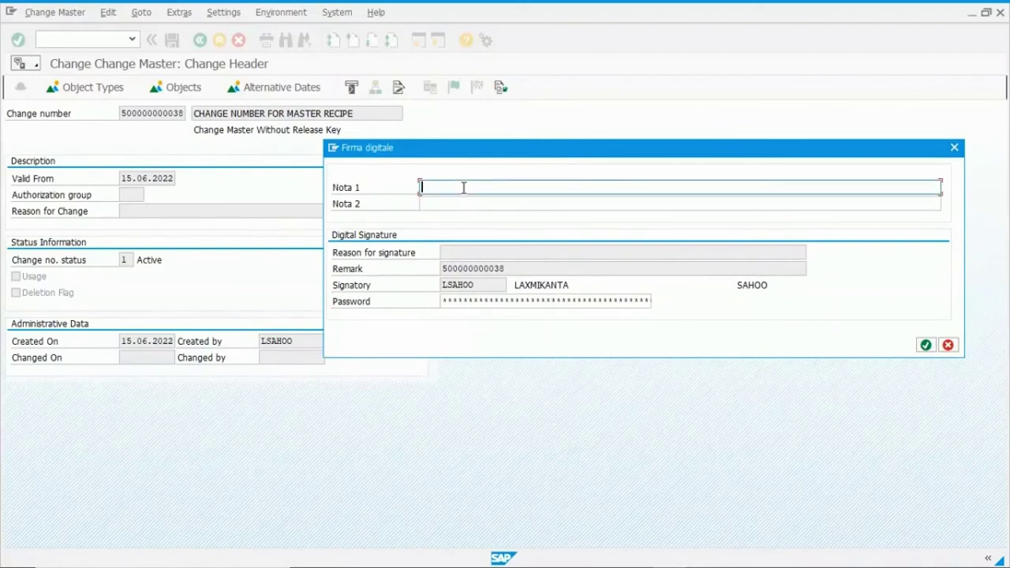
{"action": "type", "text": "AA"}
{"action": "key", "text": "BackSpace"}
{"action": "type", "text": "PPROVE THE CHANGE "}
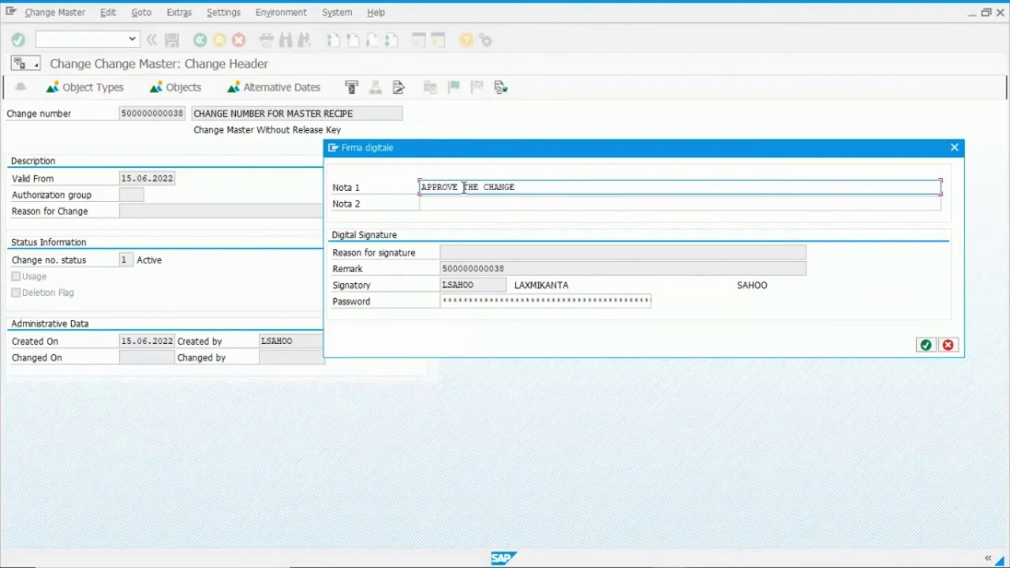
{"action": "type", "text": "NUMBER FOR MASTER "}
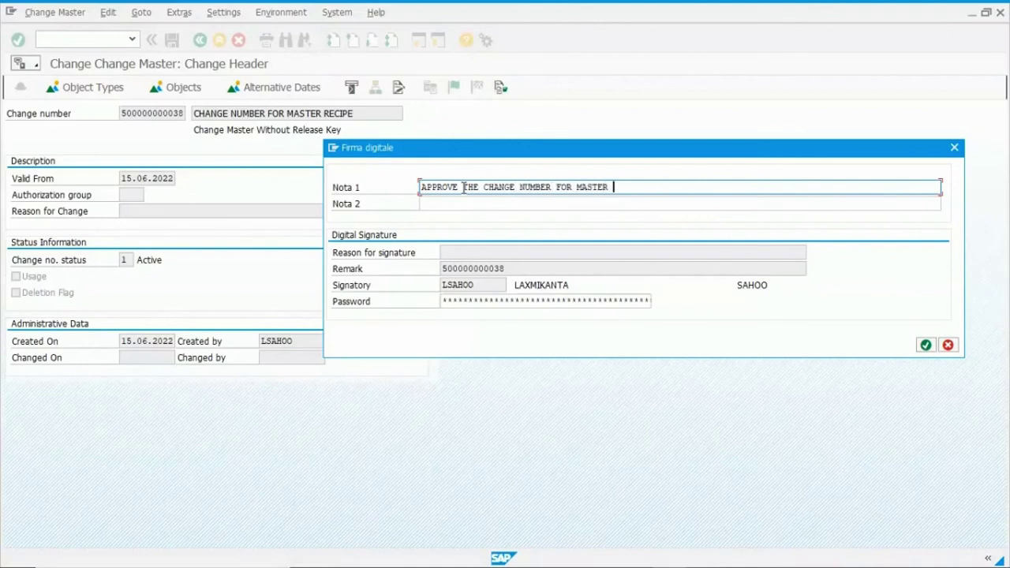
{"action": "type", "text": "RECIPE"}
{"action": "left_click", "coordinate": [498, 302]}
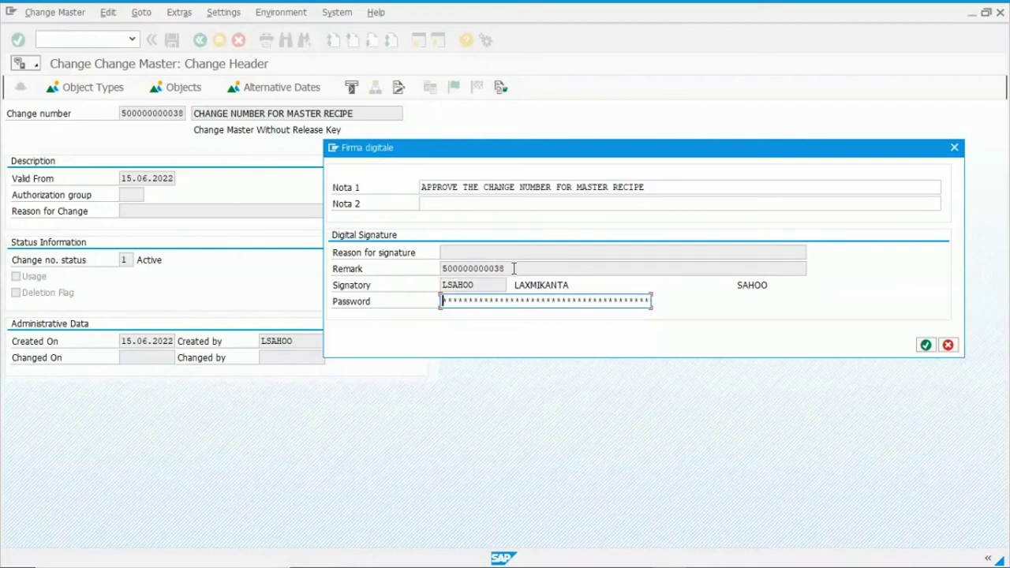
Review the Remark and Signatory entries, enter the signatory's password, and confirm the signature.
{"action": "left_click_drag", "start_coordinate": [505, 269], "coordinate": [439, 268]}
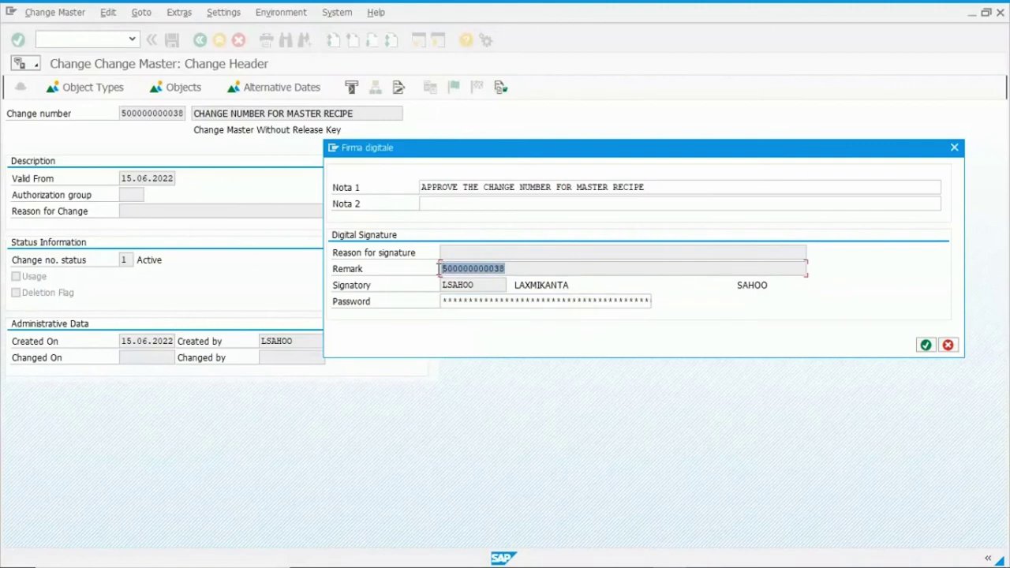
{"action": "left_click", "coordinate": [462, 301]}
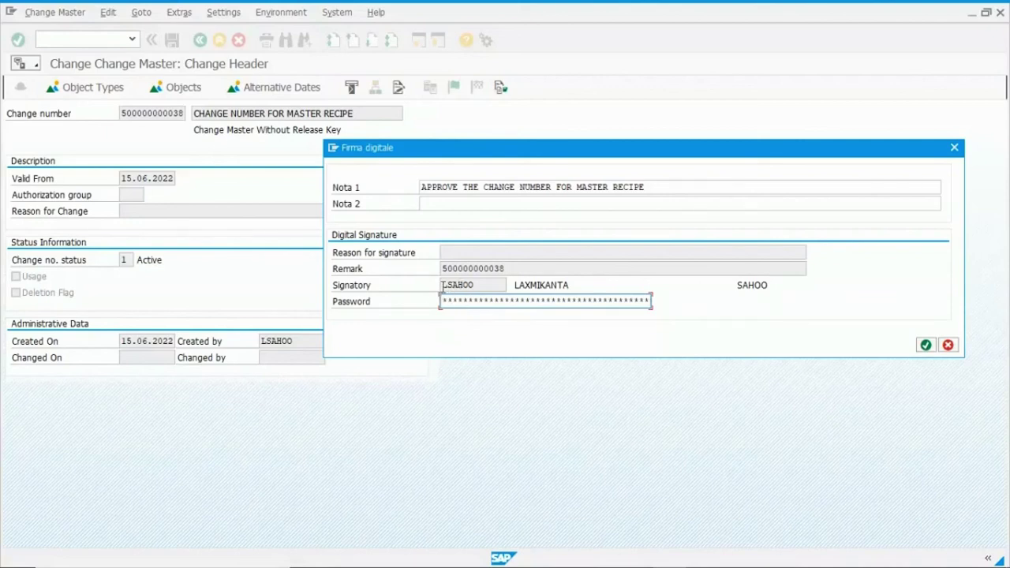
{"action": "left_click_drag", "start_coordinate": [334, 286], "coordinate": [390, 290]}
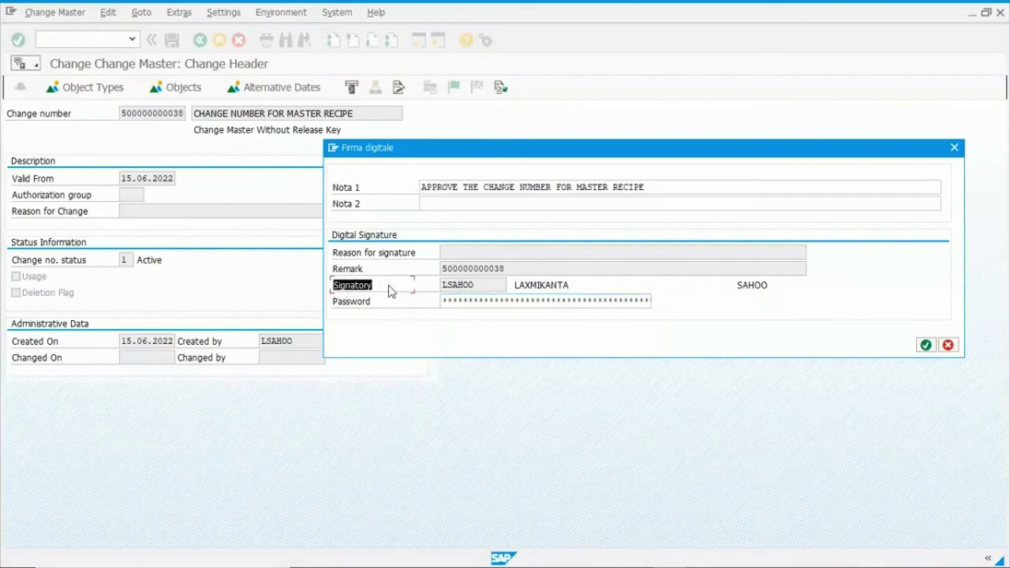
{"action": "left_click_drag", "start_coordinate": [478, 285], "coordinate": [444, 286]}
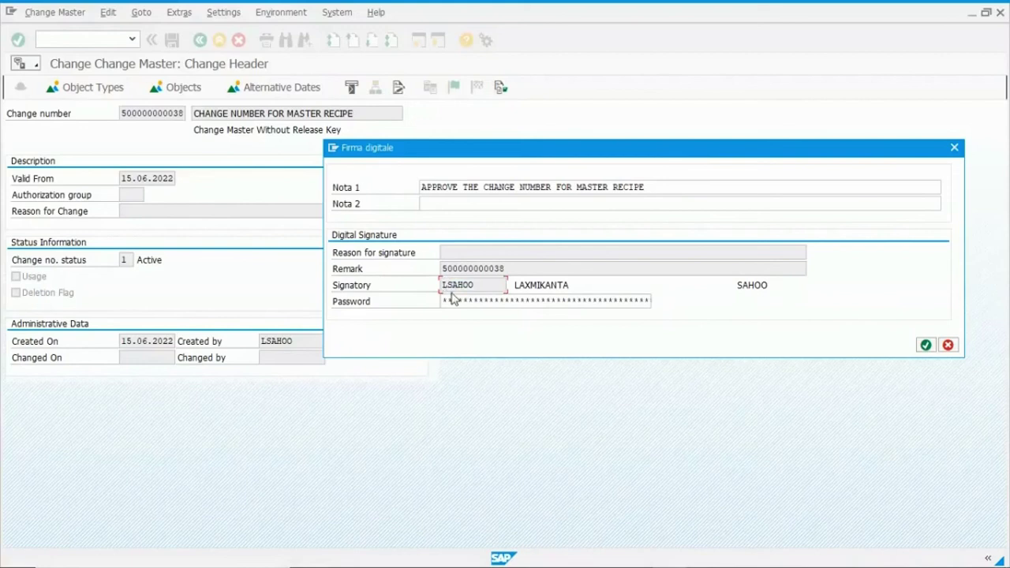
{"action": "left_click", "coordinate": [466, 302]}
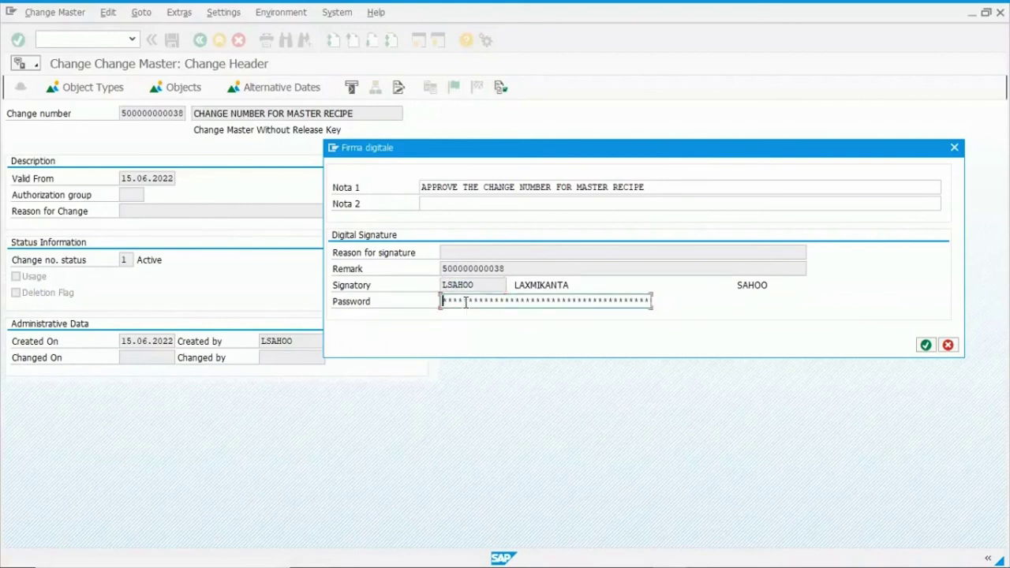
{"action": "type", "text": "**************"}
{"action": "left_click", "coordinate": [925, 346]}
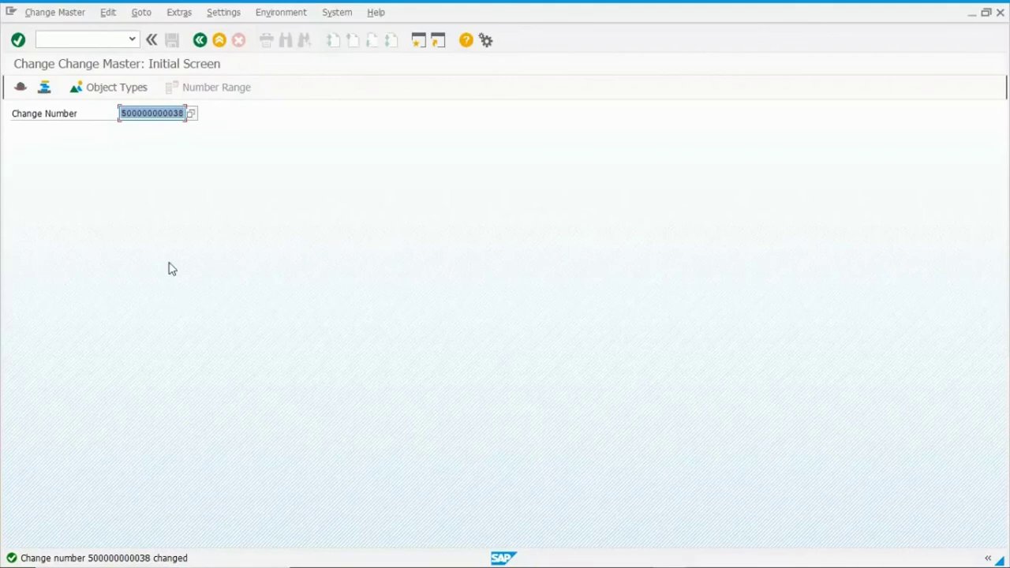
{"action": "left_click", "coordinate": [201, 40]}
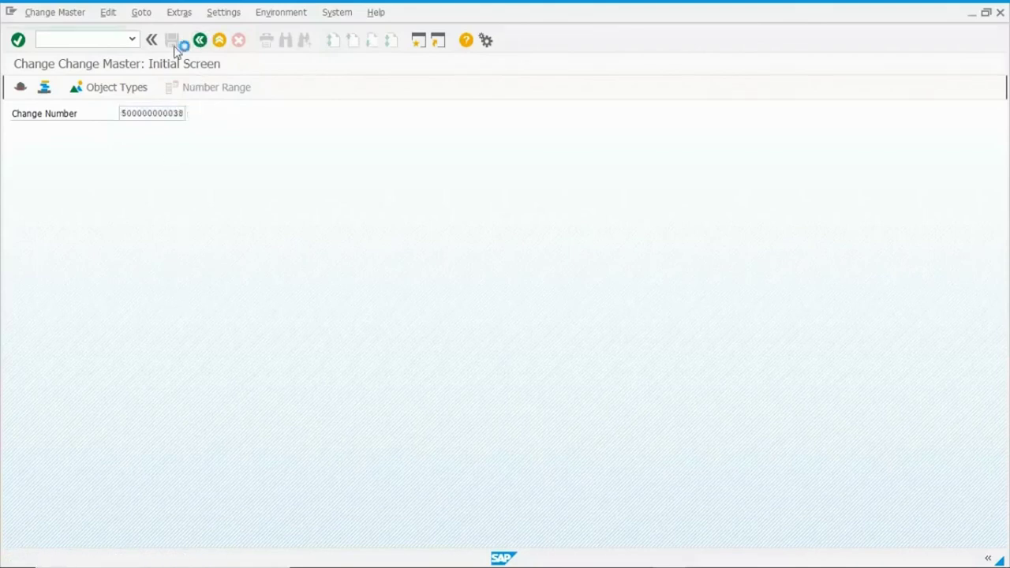
{"action": "type", "text": "mm03"}
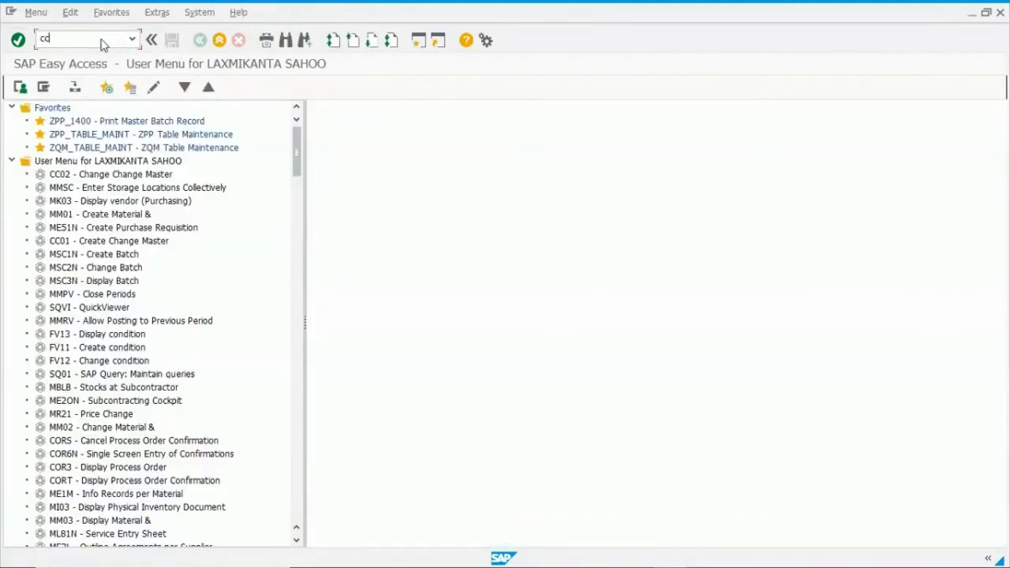
{"action": "key", "text": "Return"}
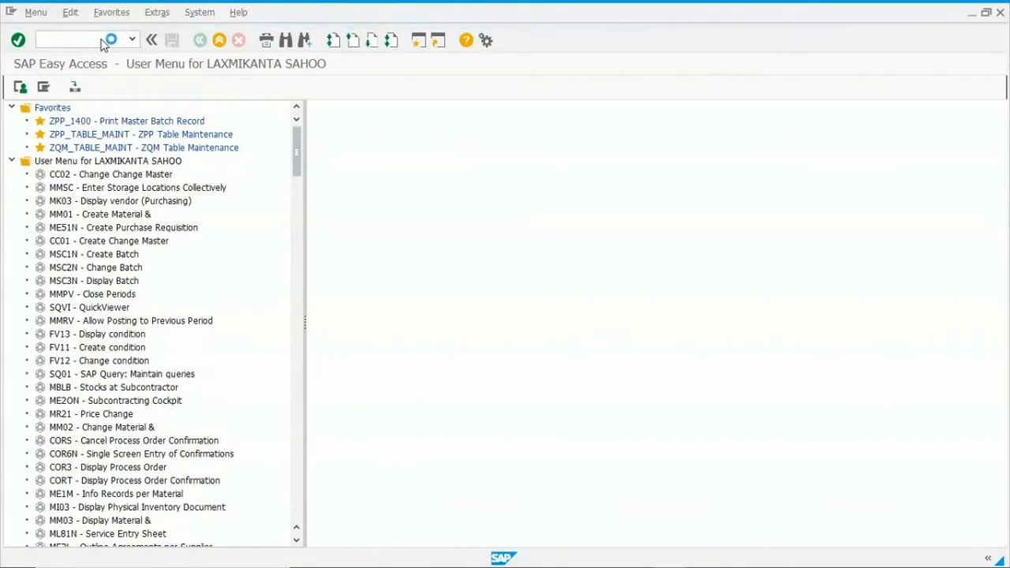
{"action": "key", "text": "Return"}
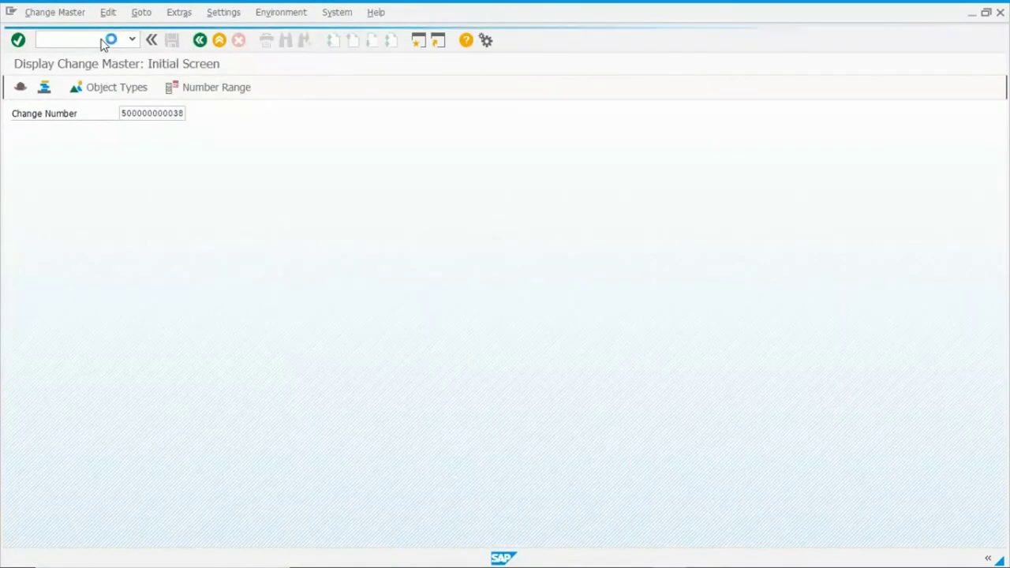